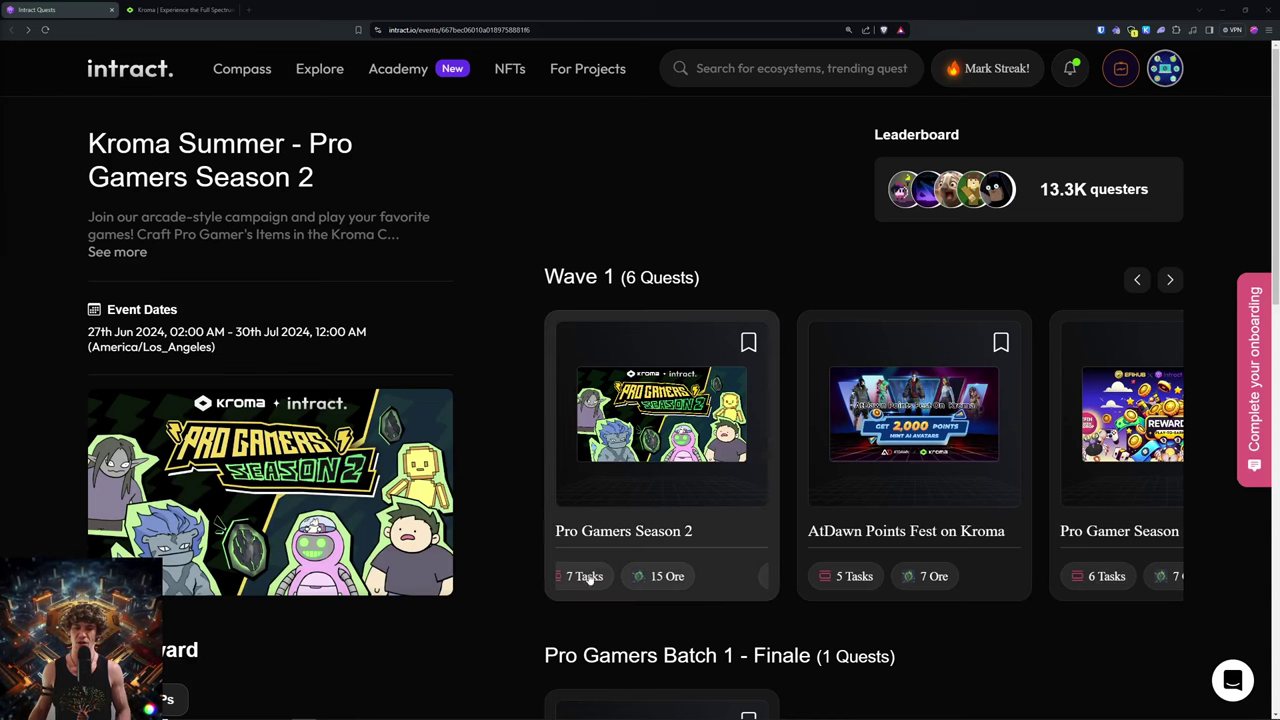
Look through the Wave 1 quests and the Pro Gamers Batch 1 finale quest of the Kroma Summer event.
click(1168, 280)
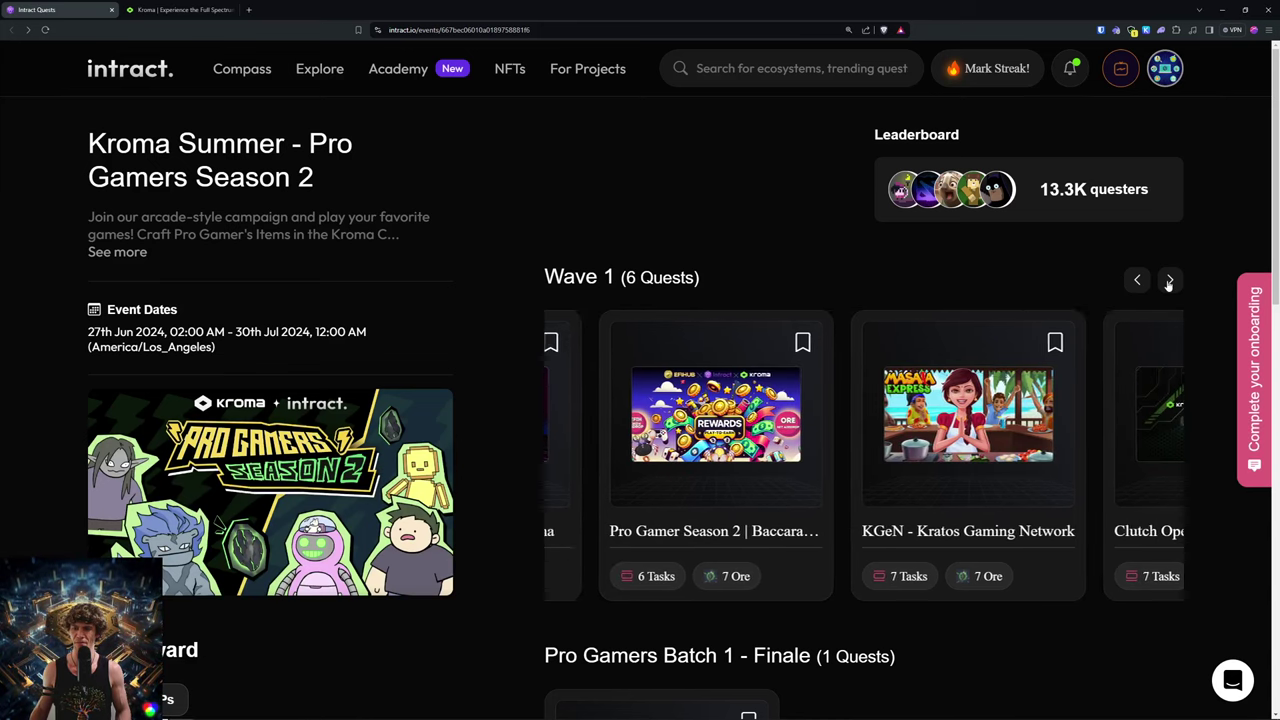
click(1168, 279)
click(1137, 281)
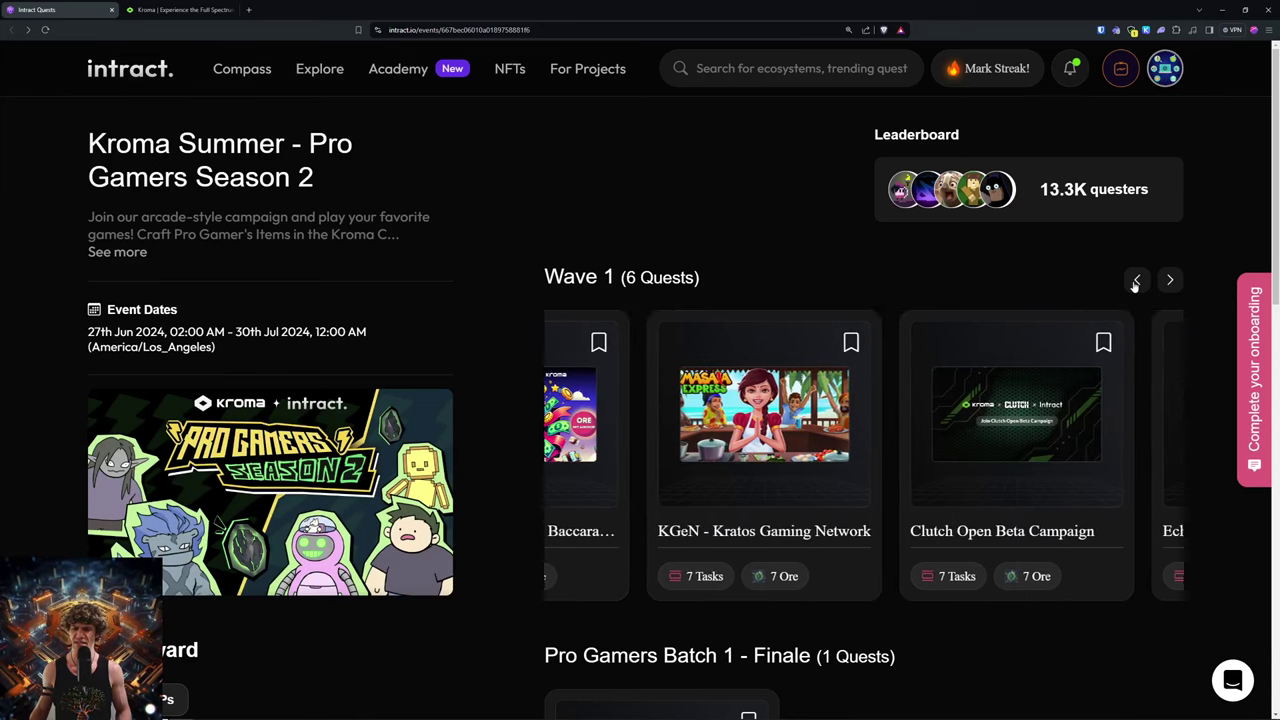
click(1134, 280)
scroll(607, 254, down, 3)
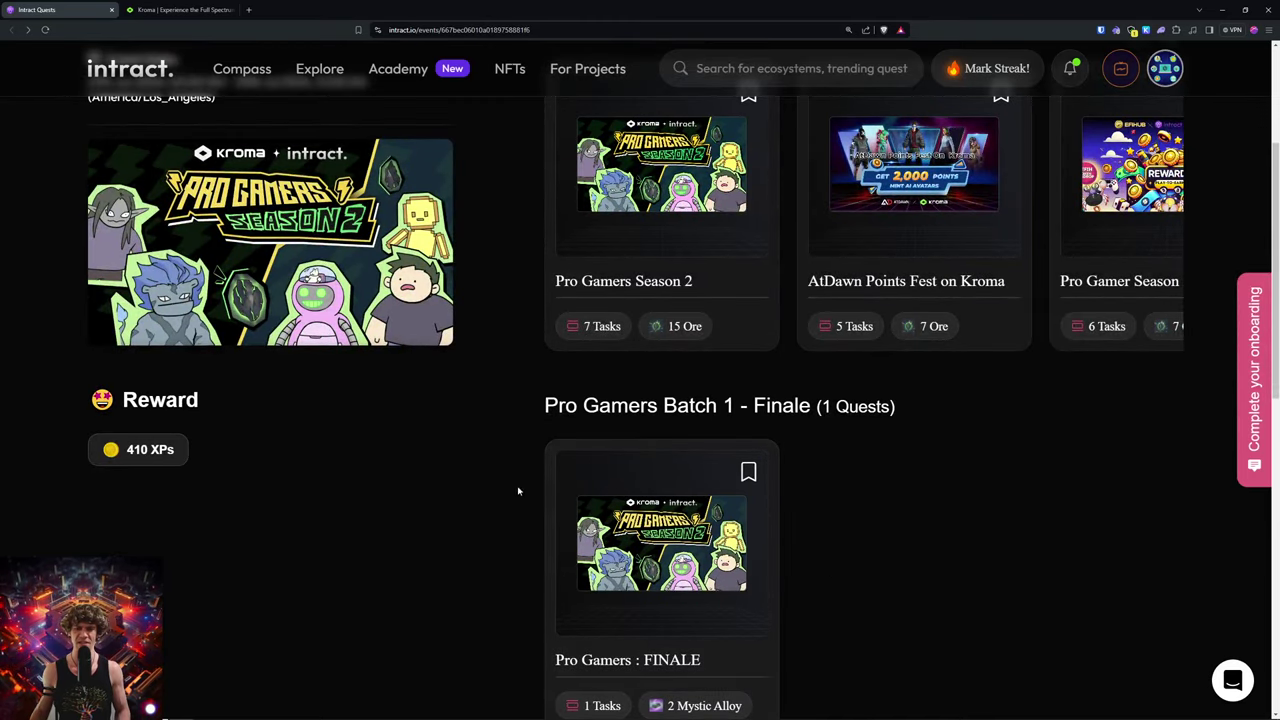
scroll(931, 517, up, 3)
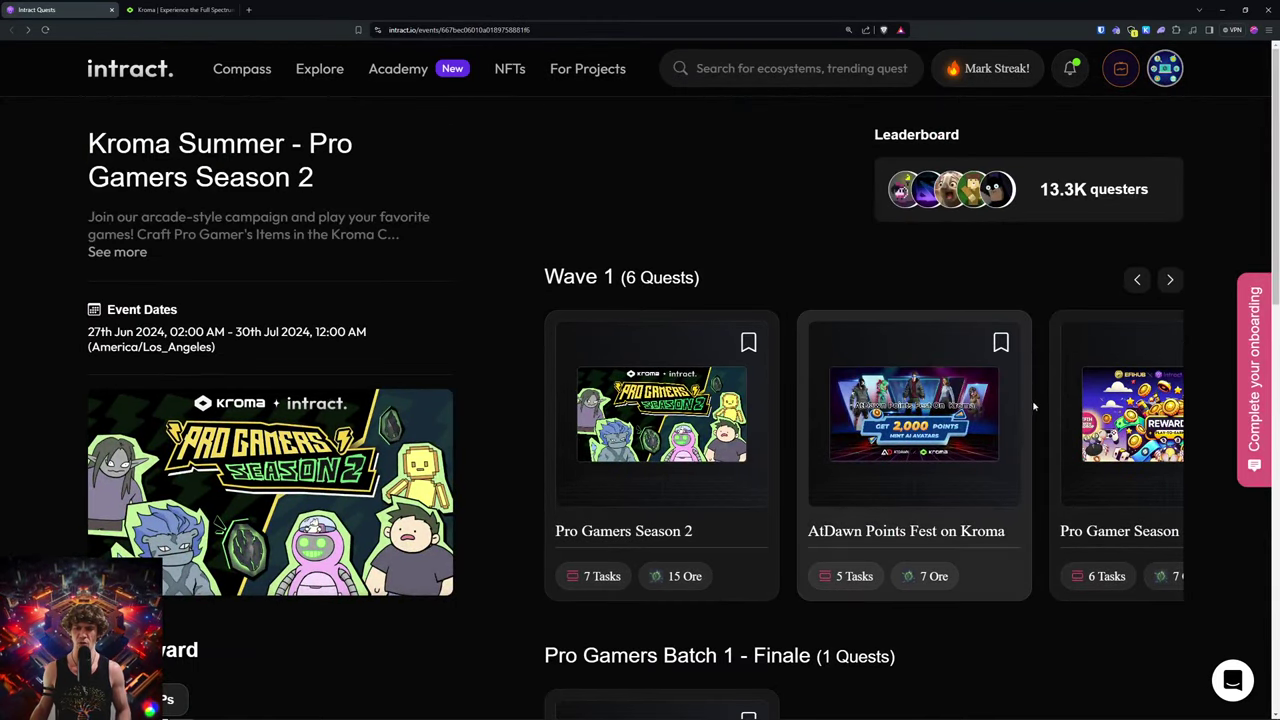
click(1171, 285)
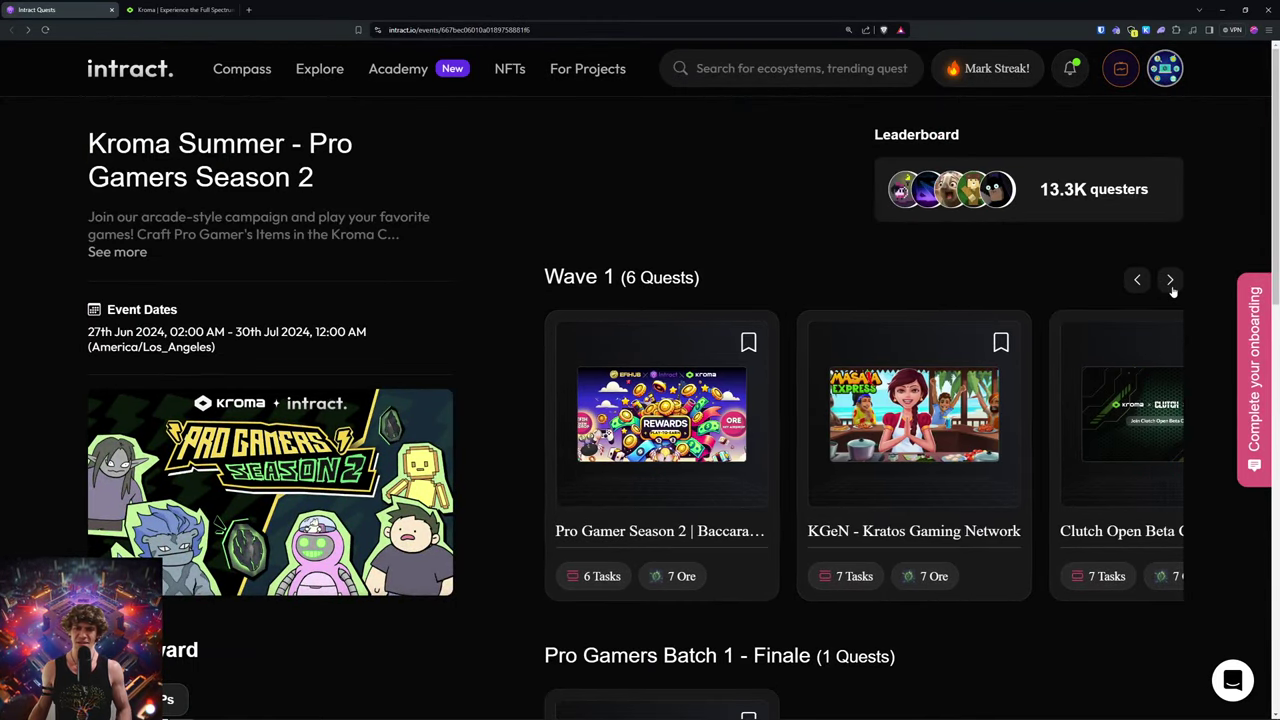
click(1171, 285)
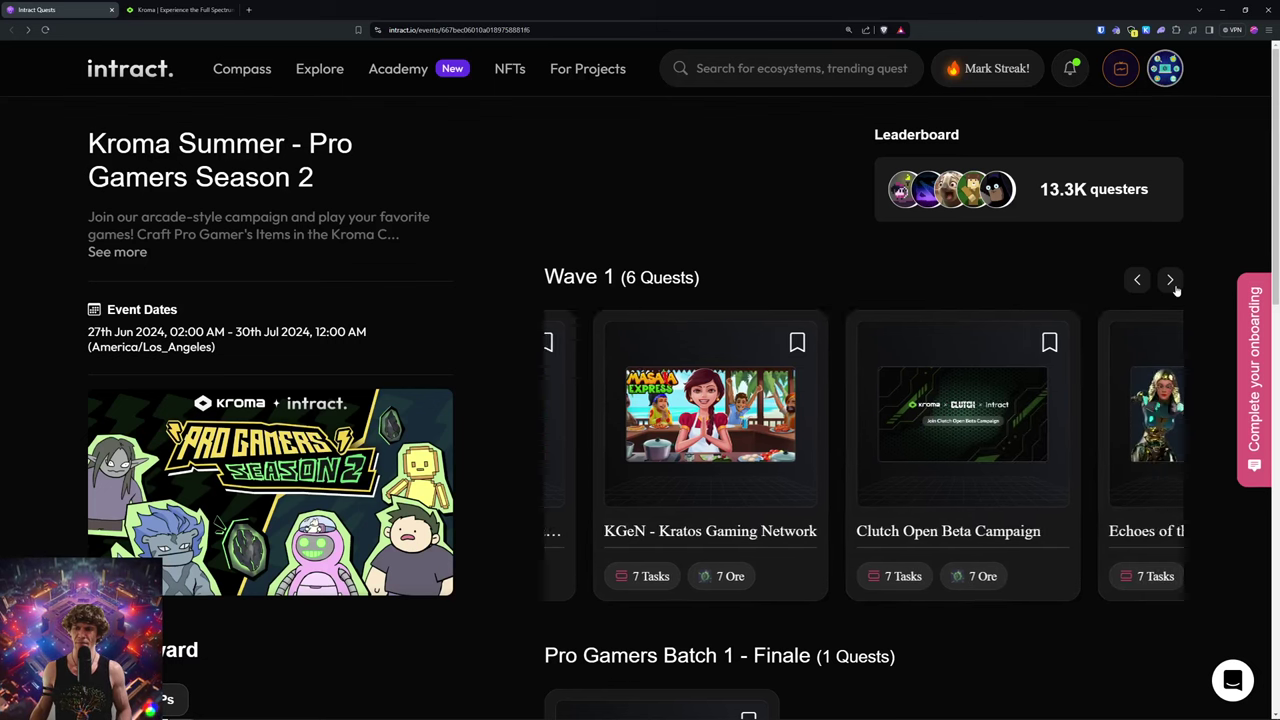
click(1136, 281)
click(1136, 281)
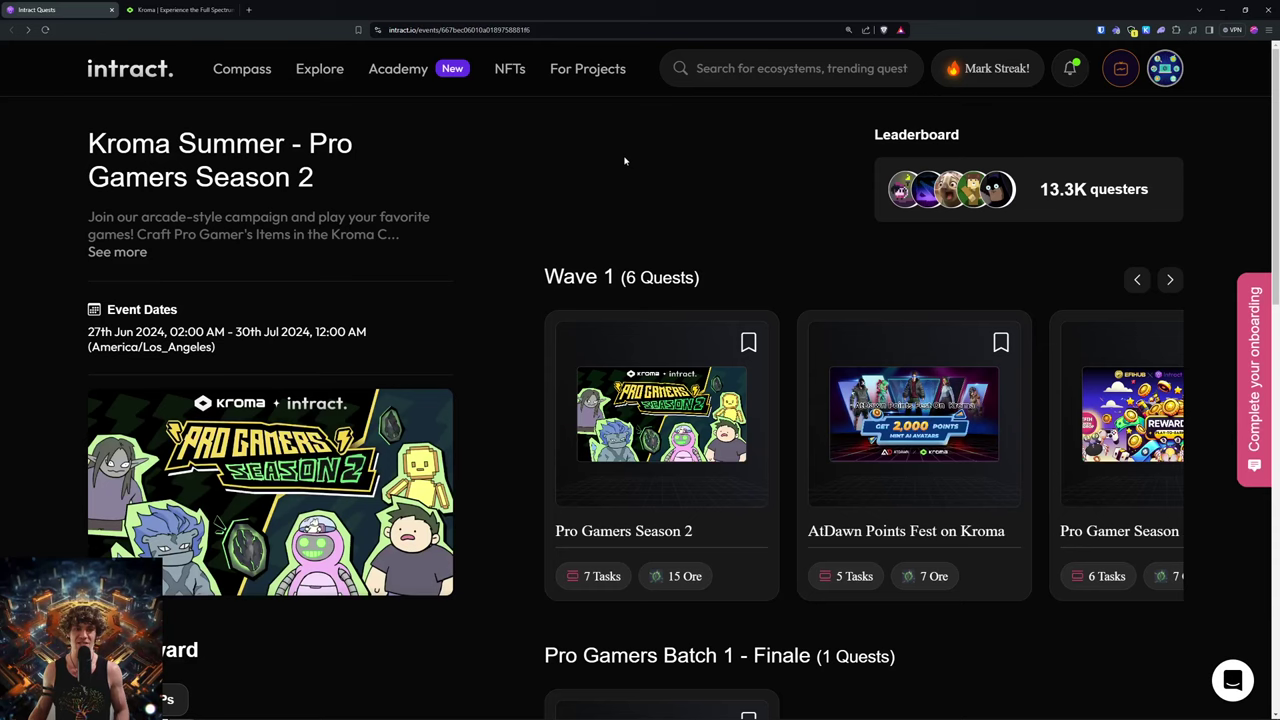
Read the event's full description, and open the Pro Gamers Season 2 quest to review its tasks.
click(140, 252)
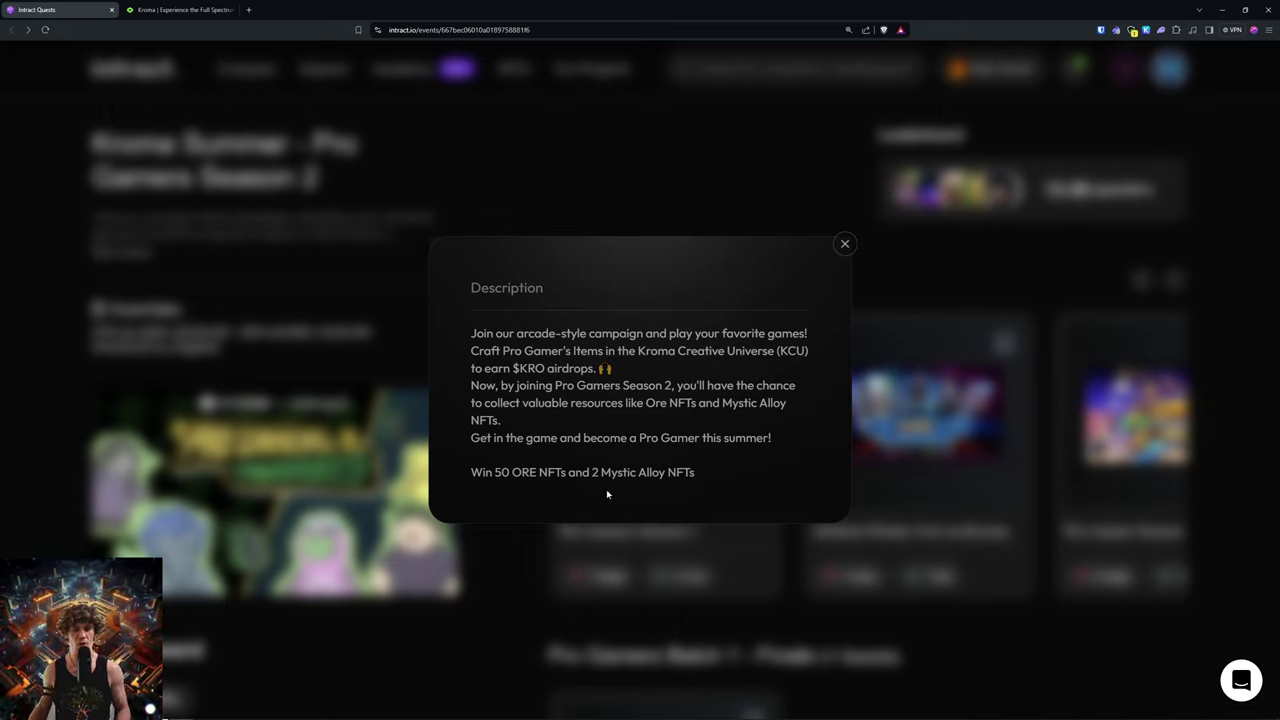
click(843, 246)
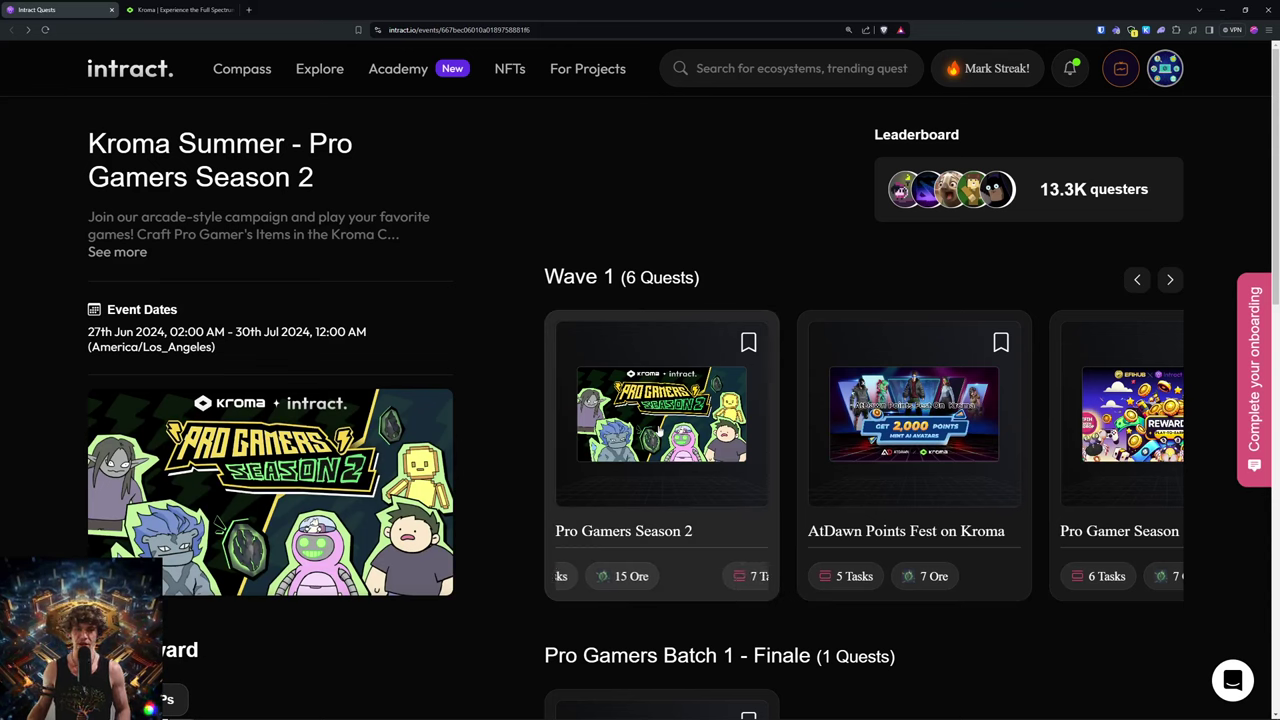
click(630, 531)
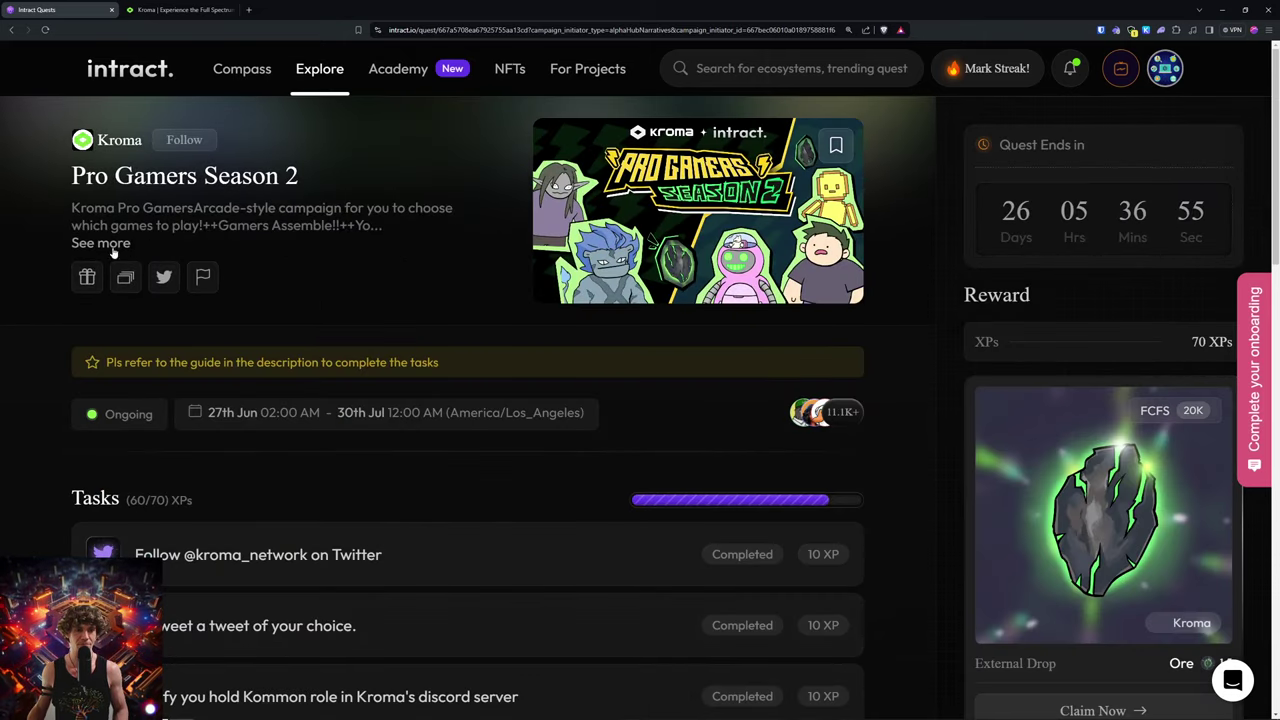
scroll(877, 240, down, 2)
scroll(877, 240, down, 1)
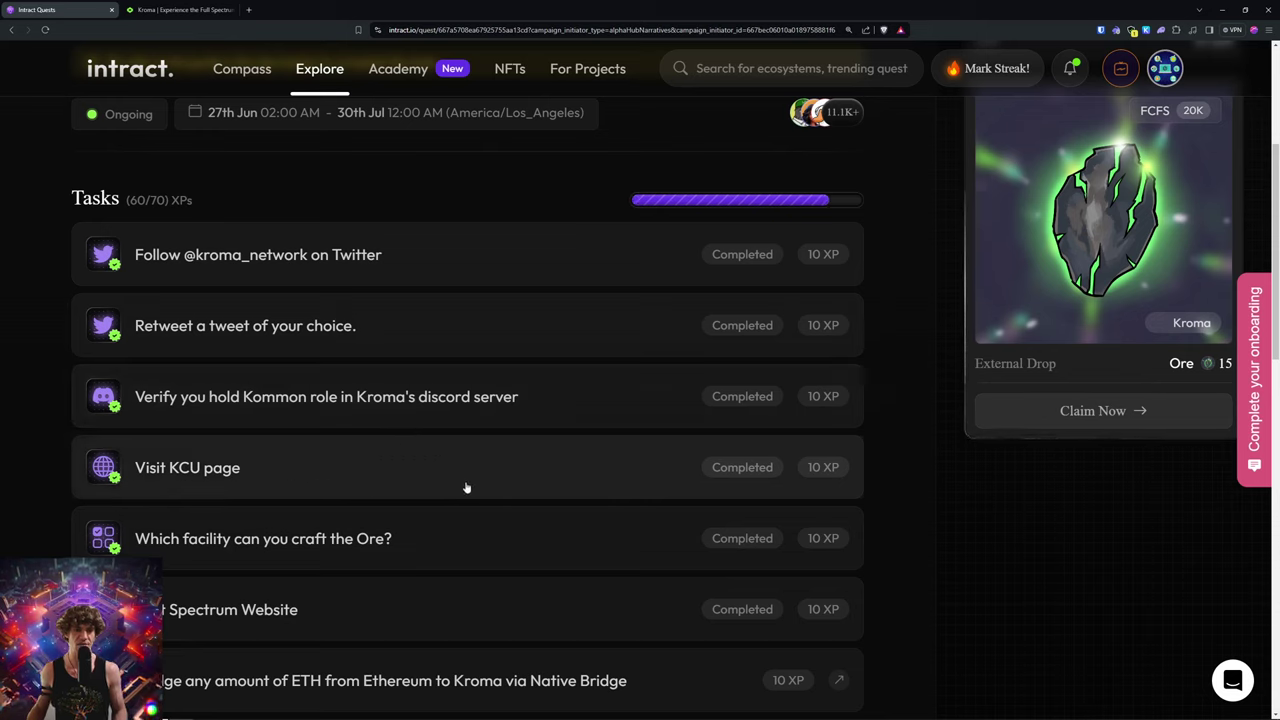
Expand the question about which facility crafts the Ore, choose Factory as the answer, and collapse the task.
double_click(377, 545)
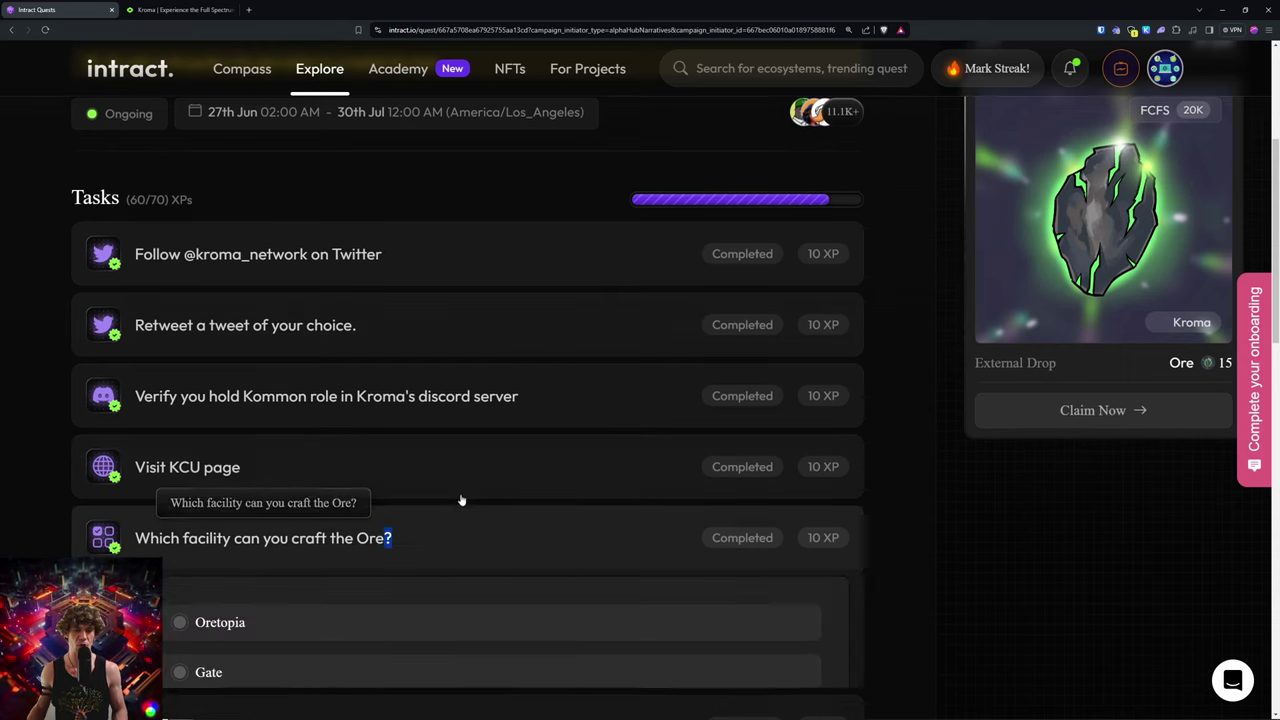
scroll(385, 410, down, 2)
click(212, 477)
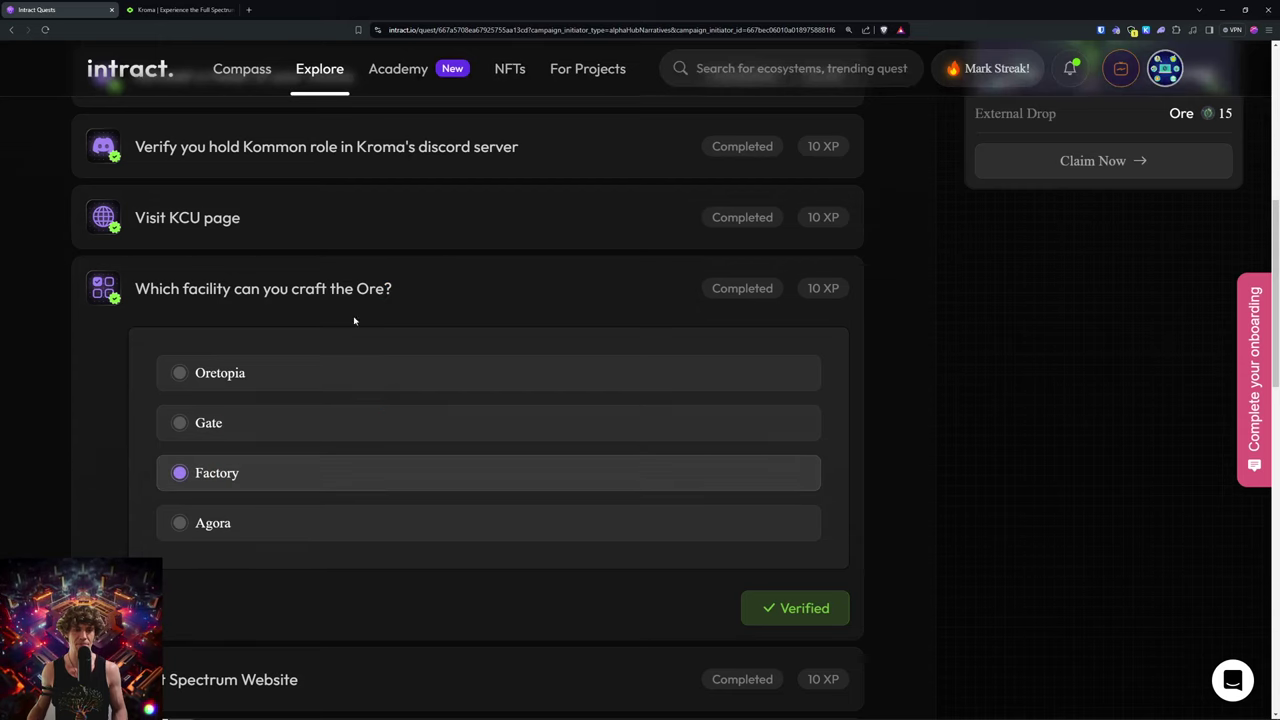
scroll(246, 433, down, 1)
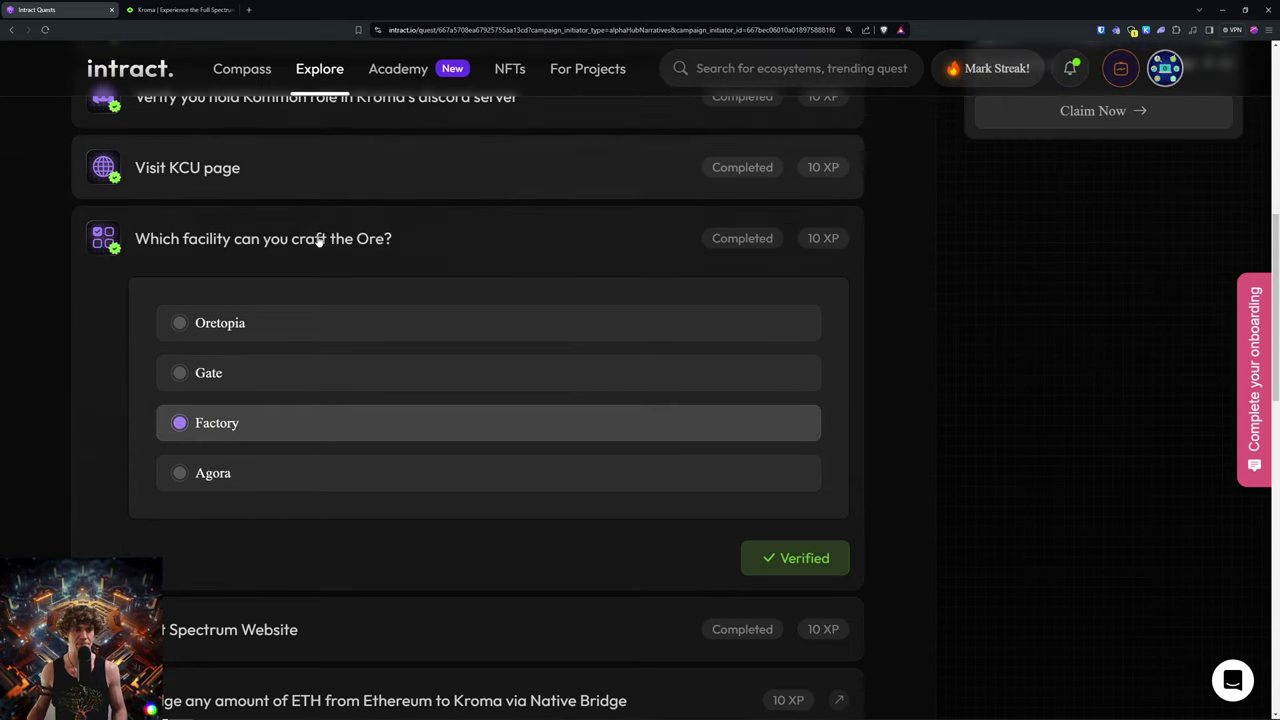
click(318, 240)
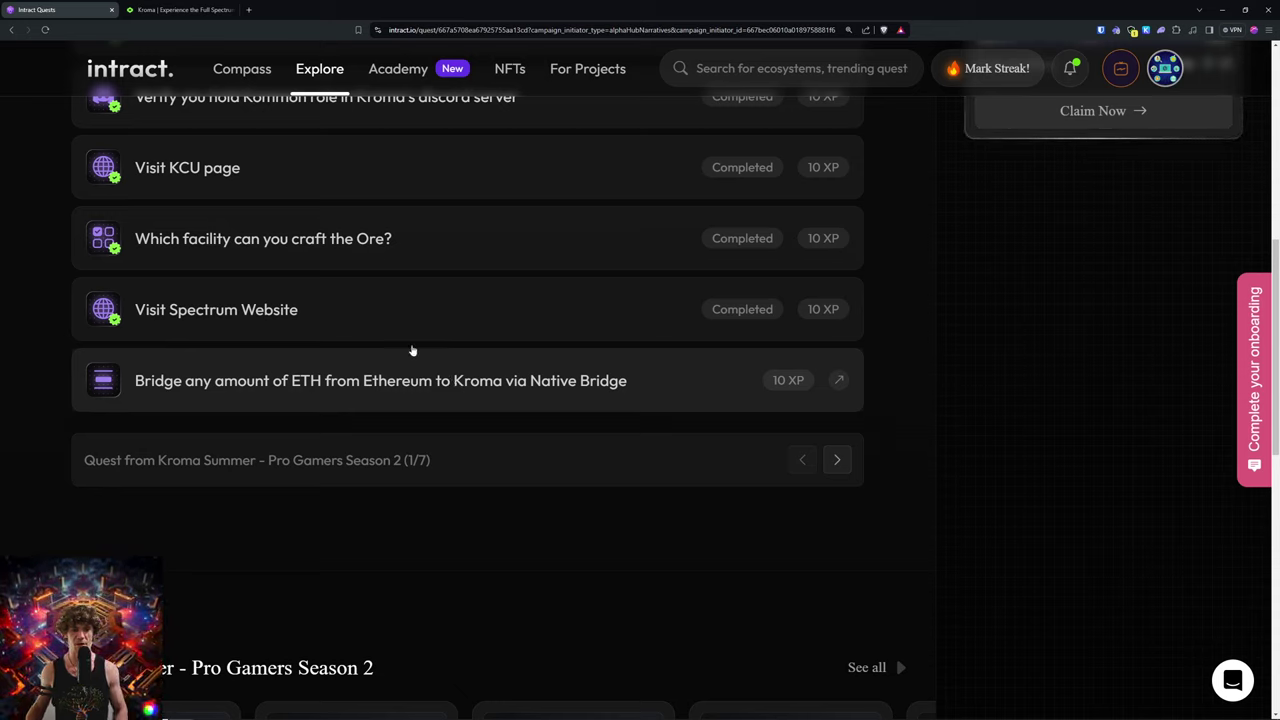
Switch to the Kroma bridge page and set the amount to move from Ethereum to Kroma to 0.005 ETH.
click(180, 9)
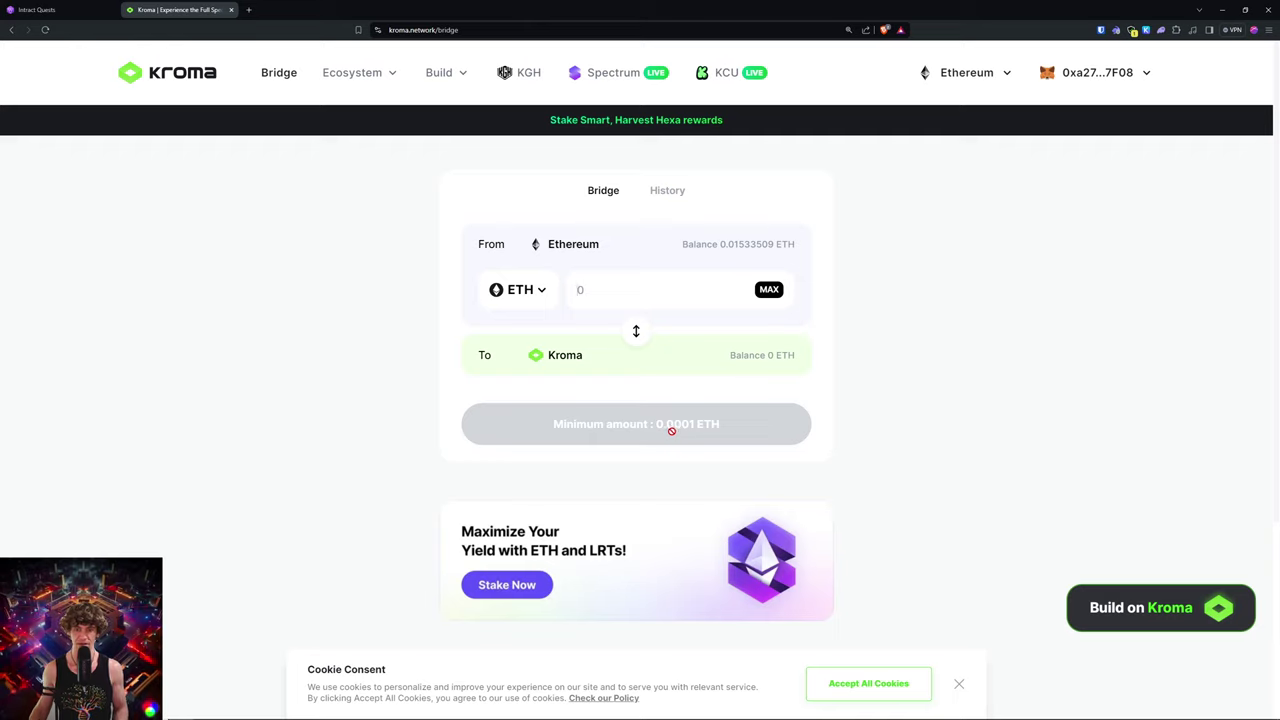
click(685, 283)
text(0.)
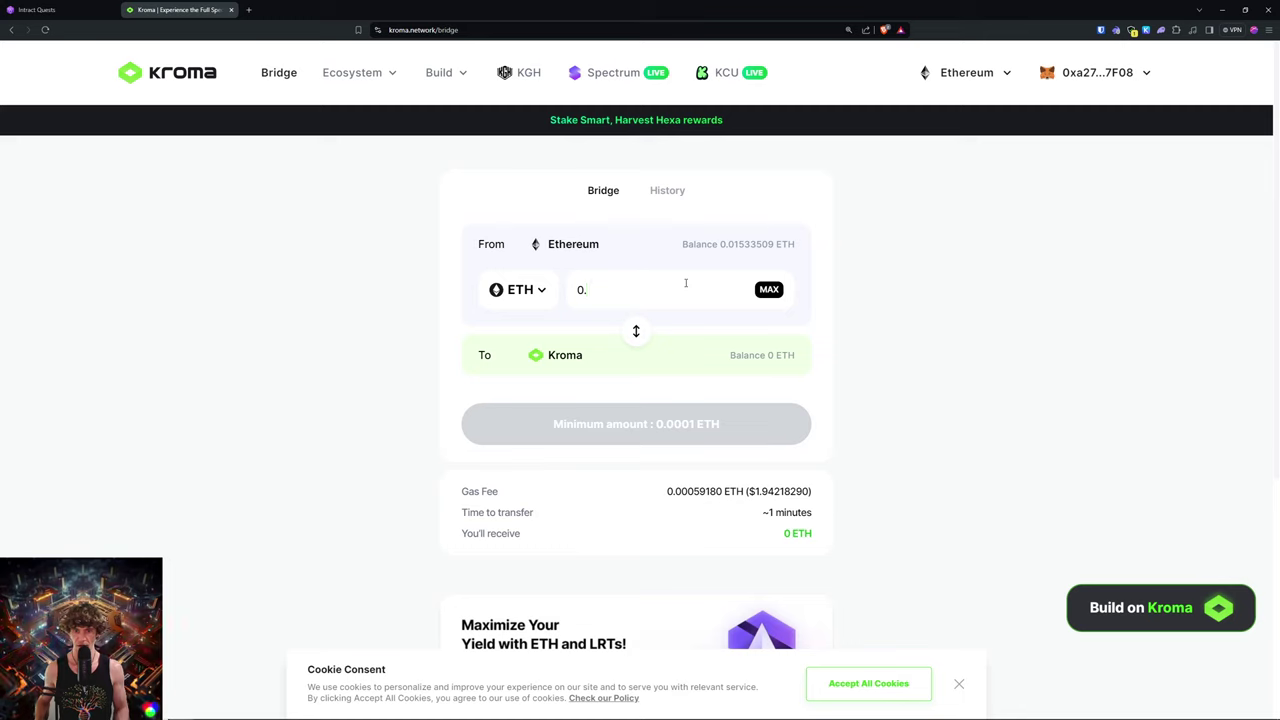
text(0001)
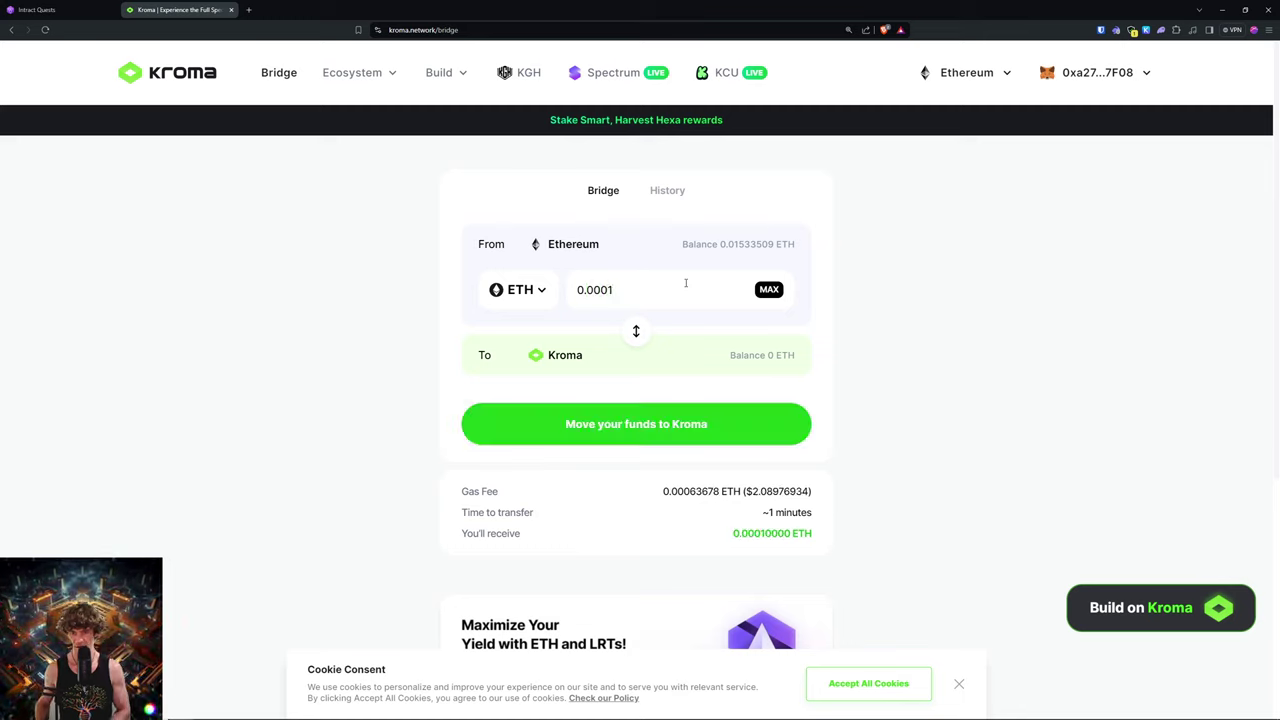
key(BackSpace)
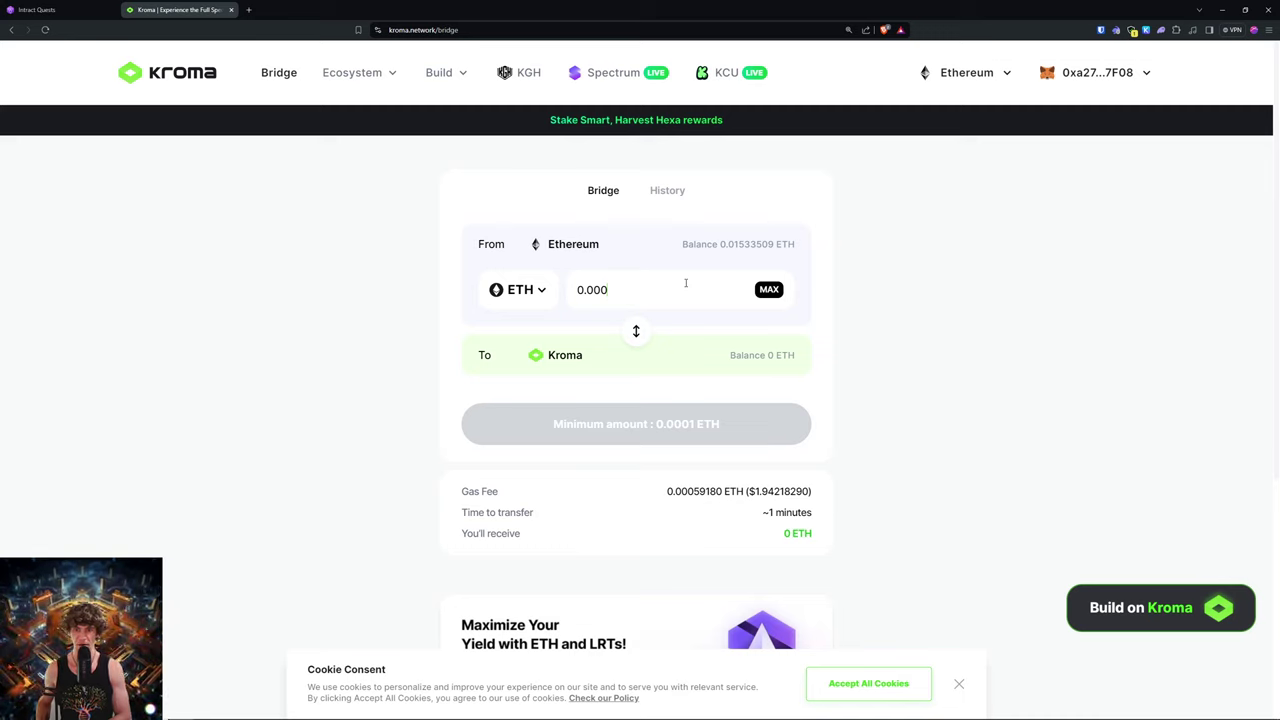
text(1)
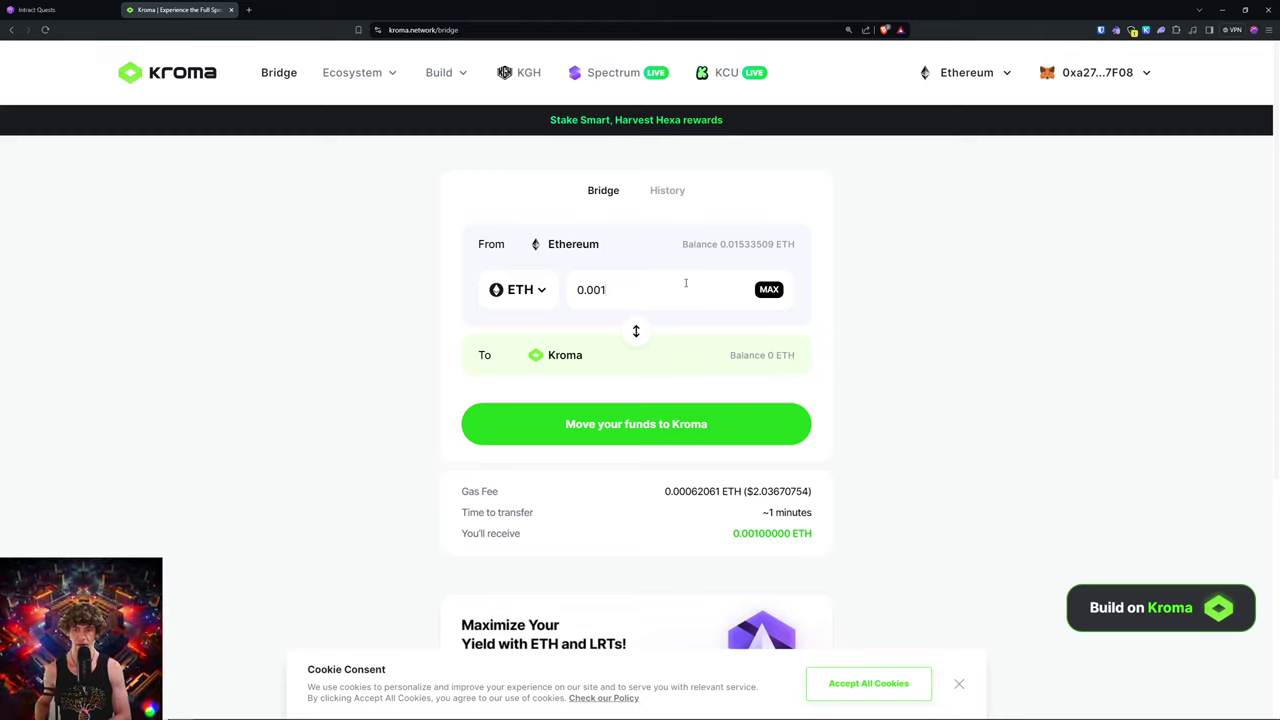
key(BackSpace)
text(5)
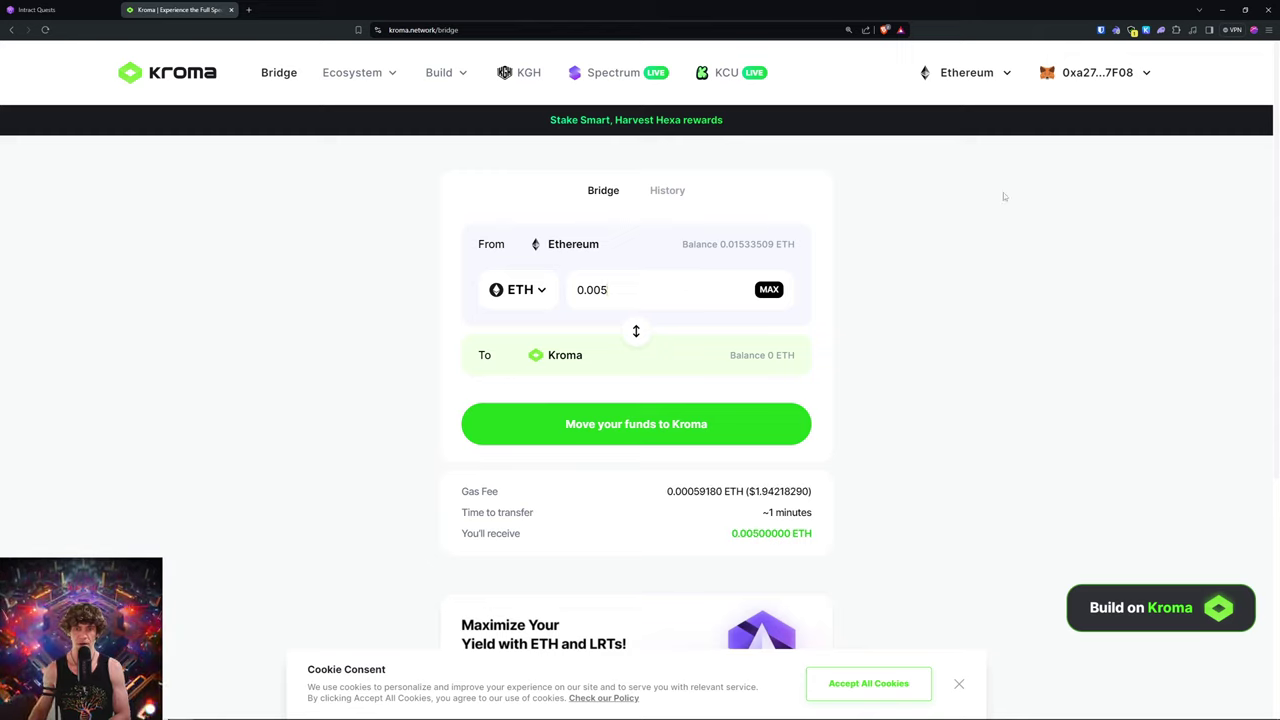
Submit the transfer to Kroma, continue past the Wallet Guard check, and sign the transaction in Rabby Wallet.
click(659, 426)
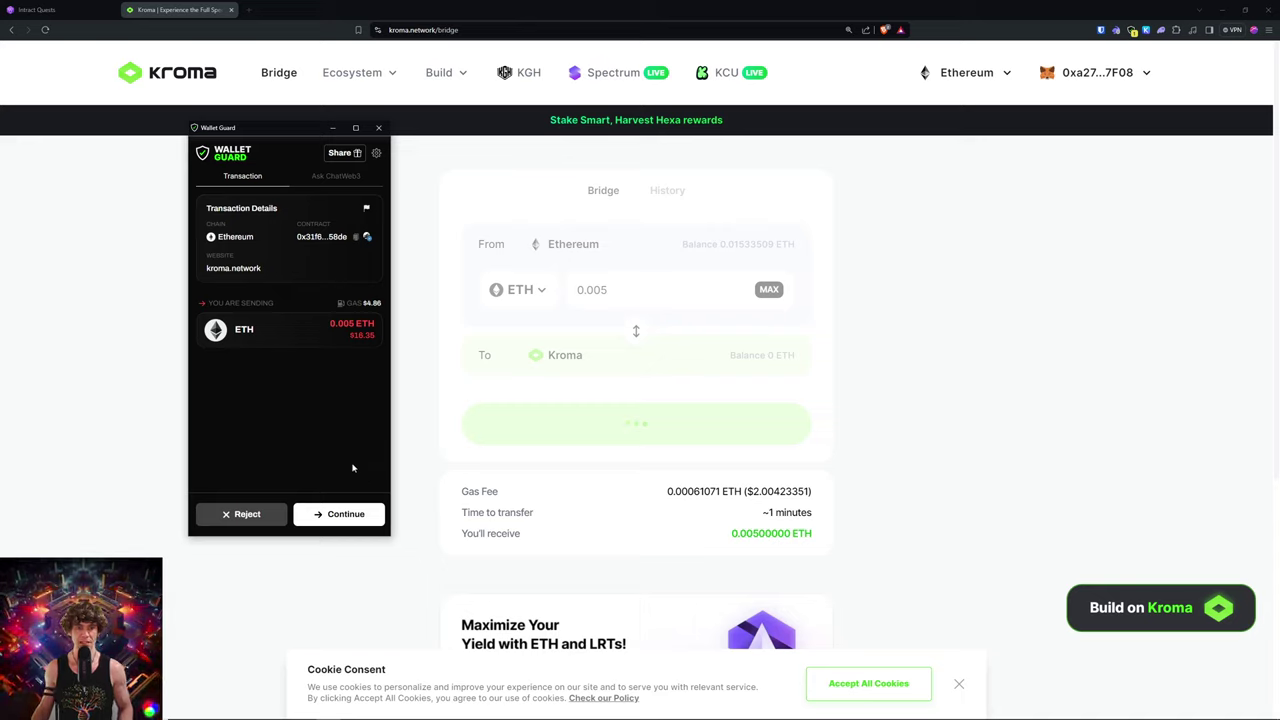
click(343, 518)
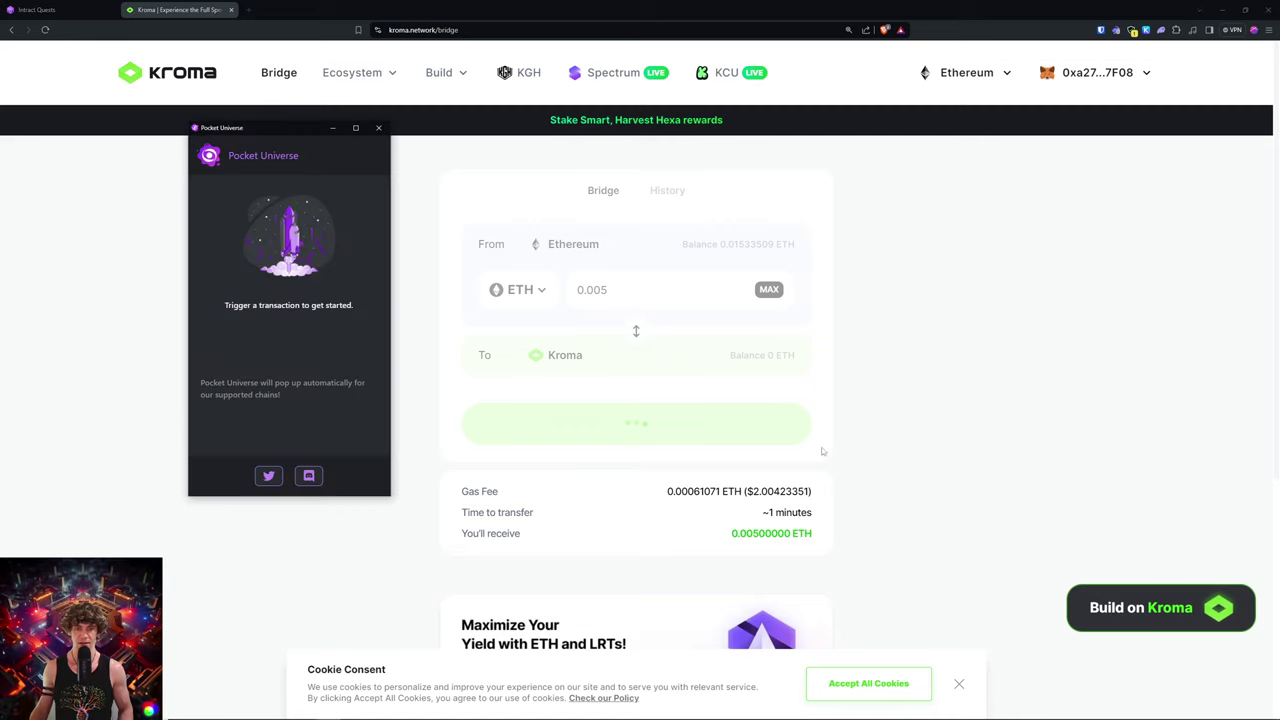
click(338, 477)
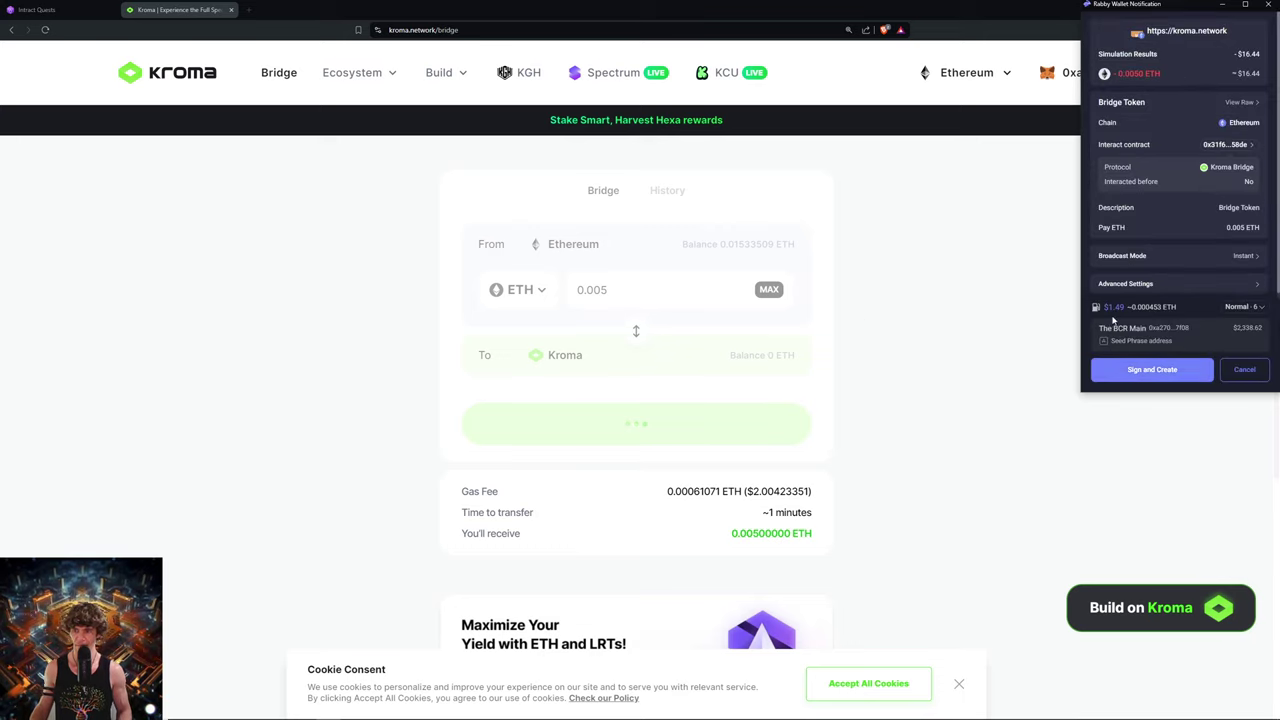
click(1160, 375)
click(1160, 375)
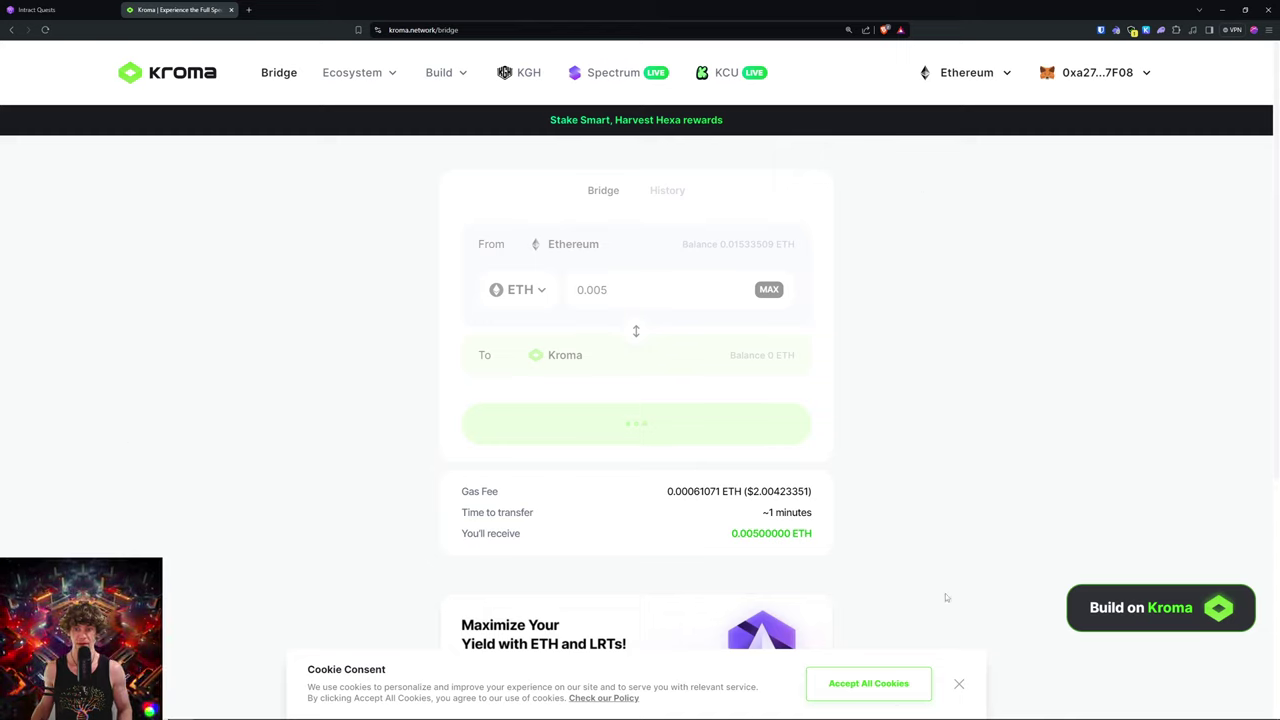
Dismiss the cookie consent notice on the Kroma bridge page.
click(958, 684)
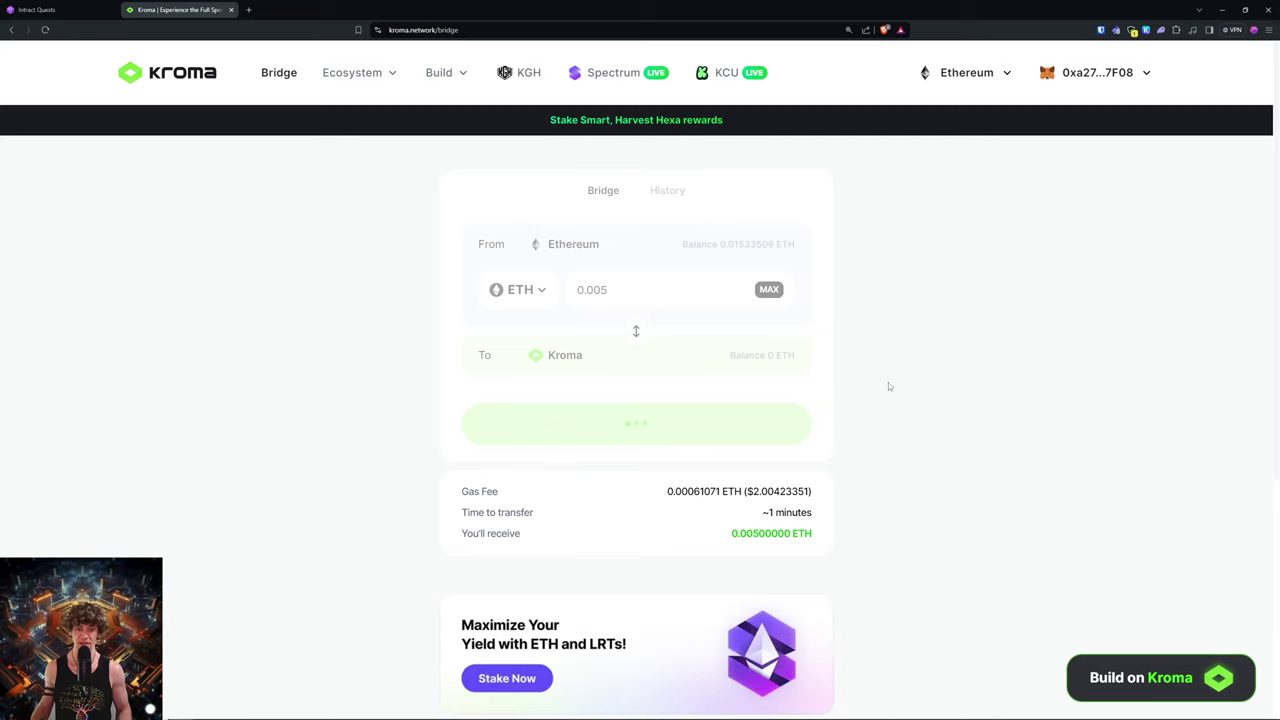
scroll(887, 380, down, 5)
scroll(889, 380, up, 5)
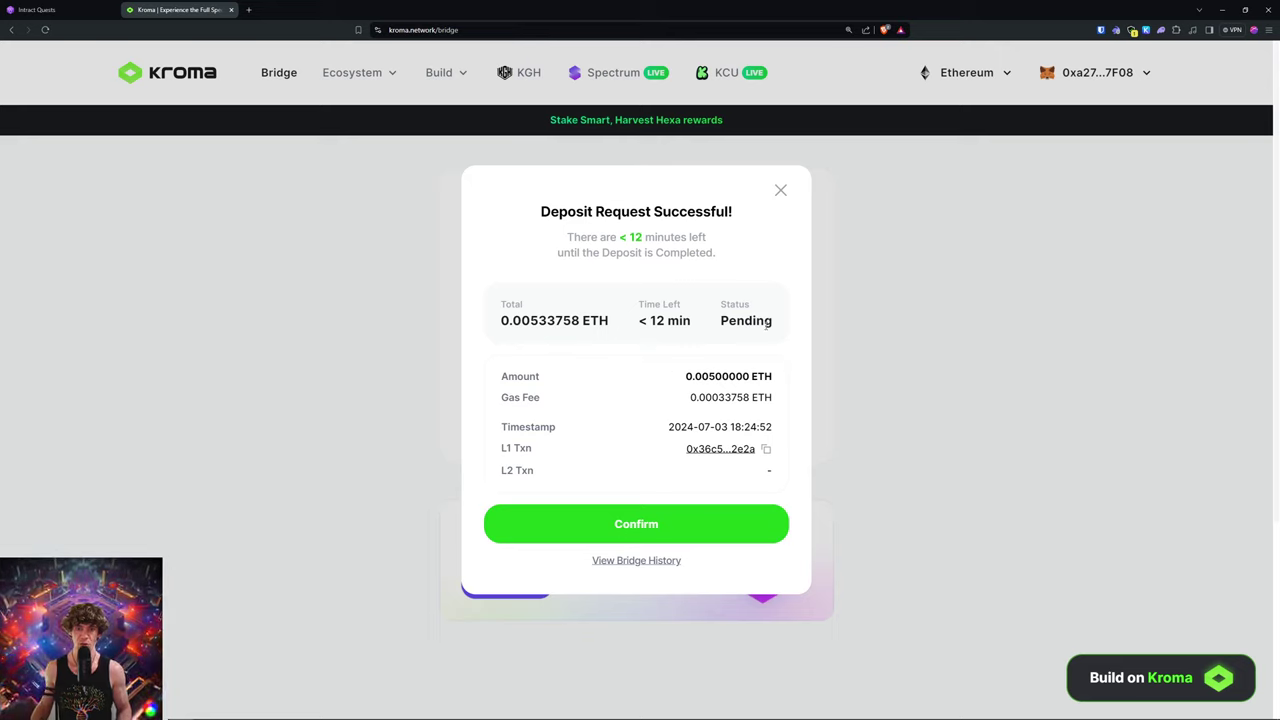
Acknowledge the deposit request and view the bridge transaction history.
click(667, 524)
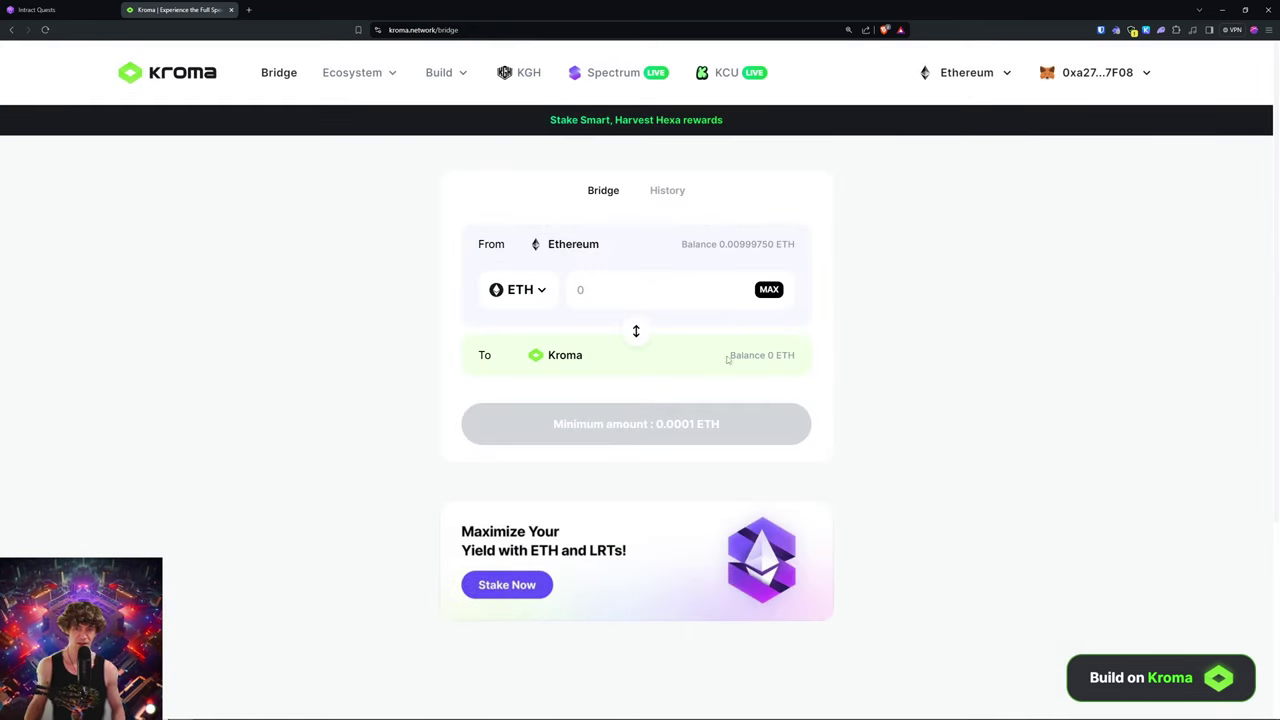
click(667, 190)
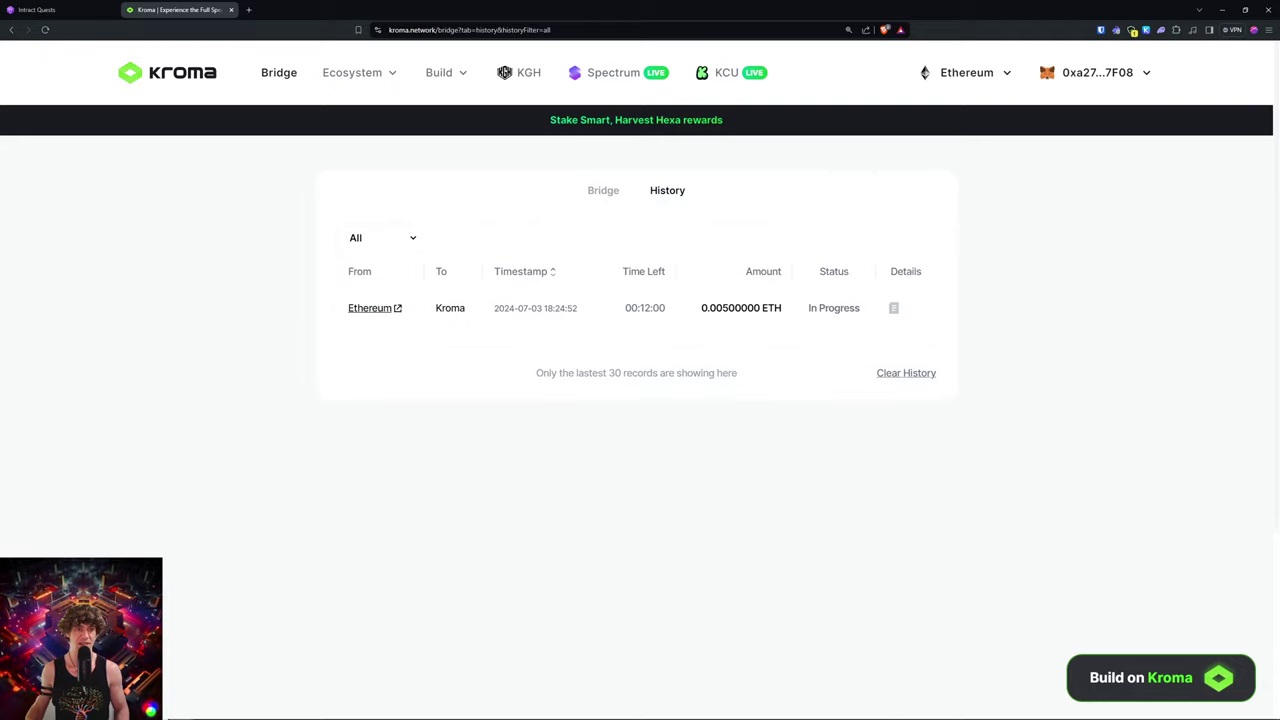
Return to the Intract quest page and try to verify the task of bridging ETH to Kroma via the Native Bridge.
click(37, 9)
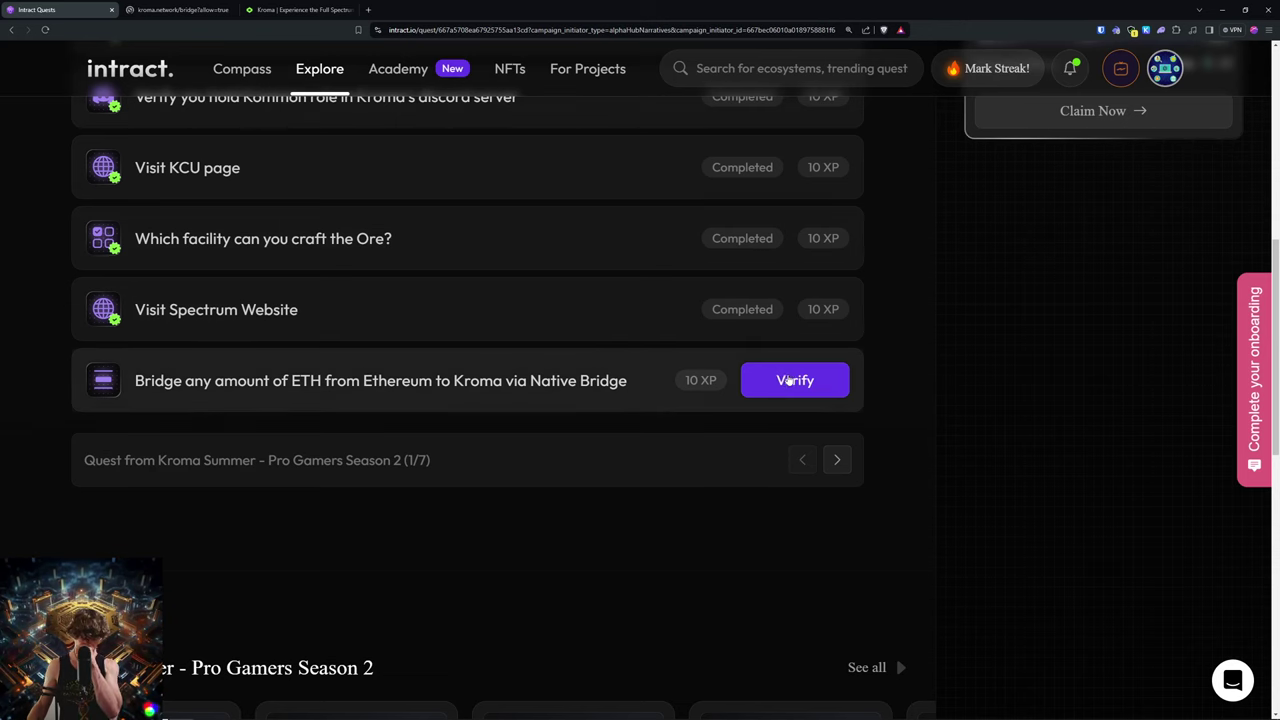
click(787, 373)
scroll(985, 452, up, 2)
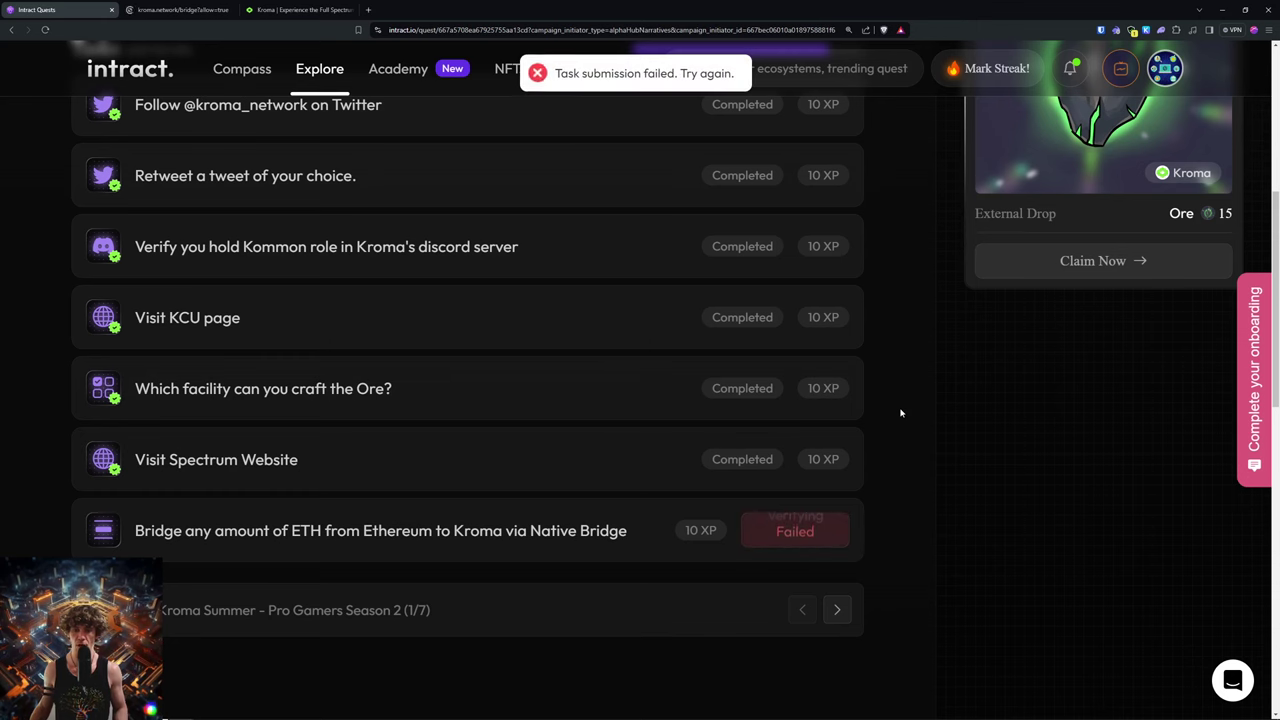
scroll(714, 528, up, 3)
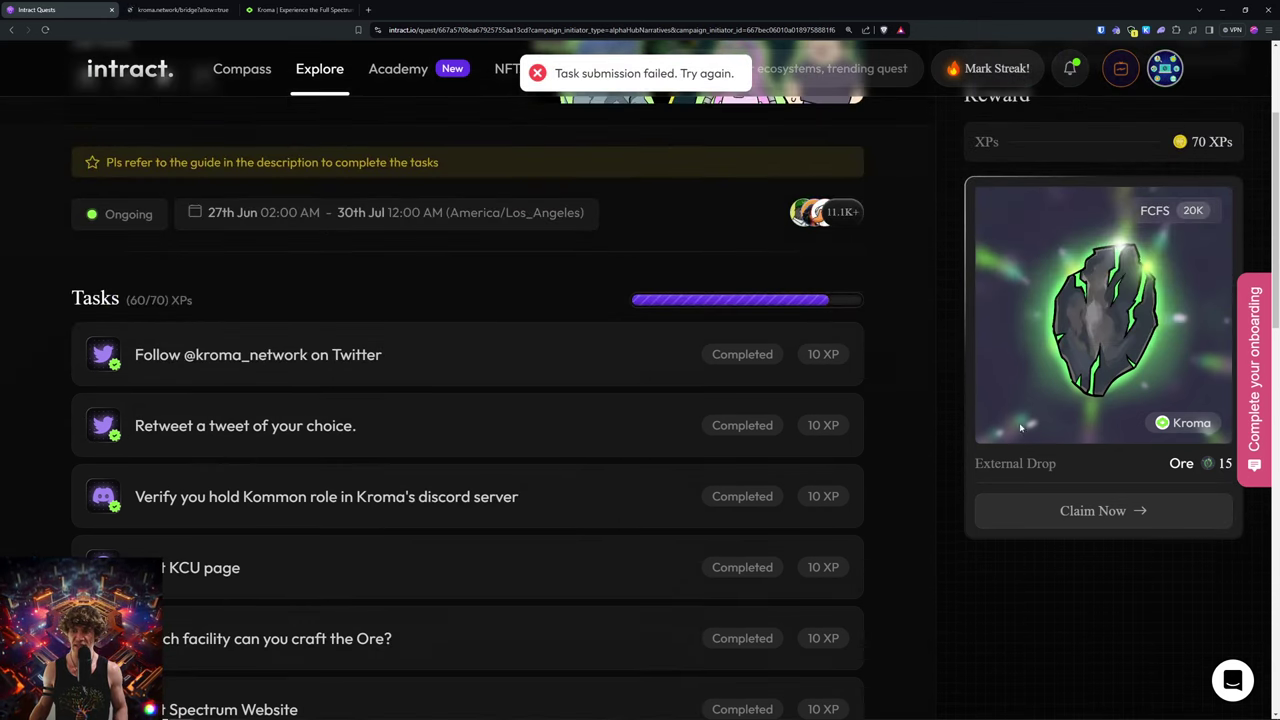
scroll(801, 625, down, 3)
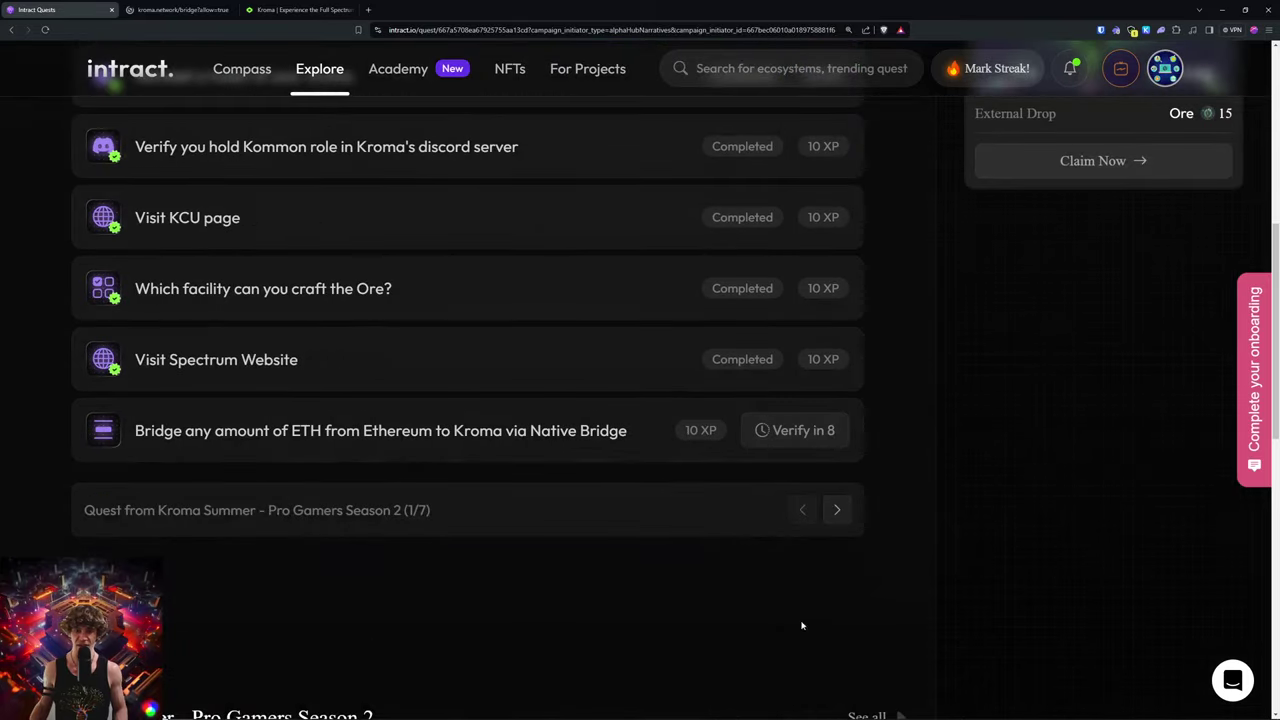
Go to the next quest in the event, AtDawn Points Fest on Kroma, and review its tasks.
click(837, 510)
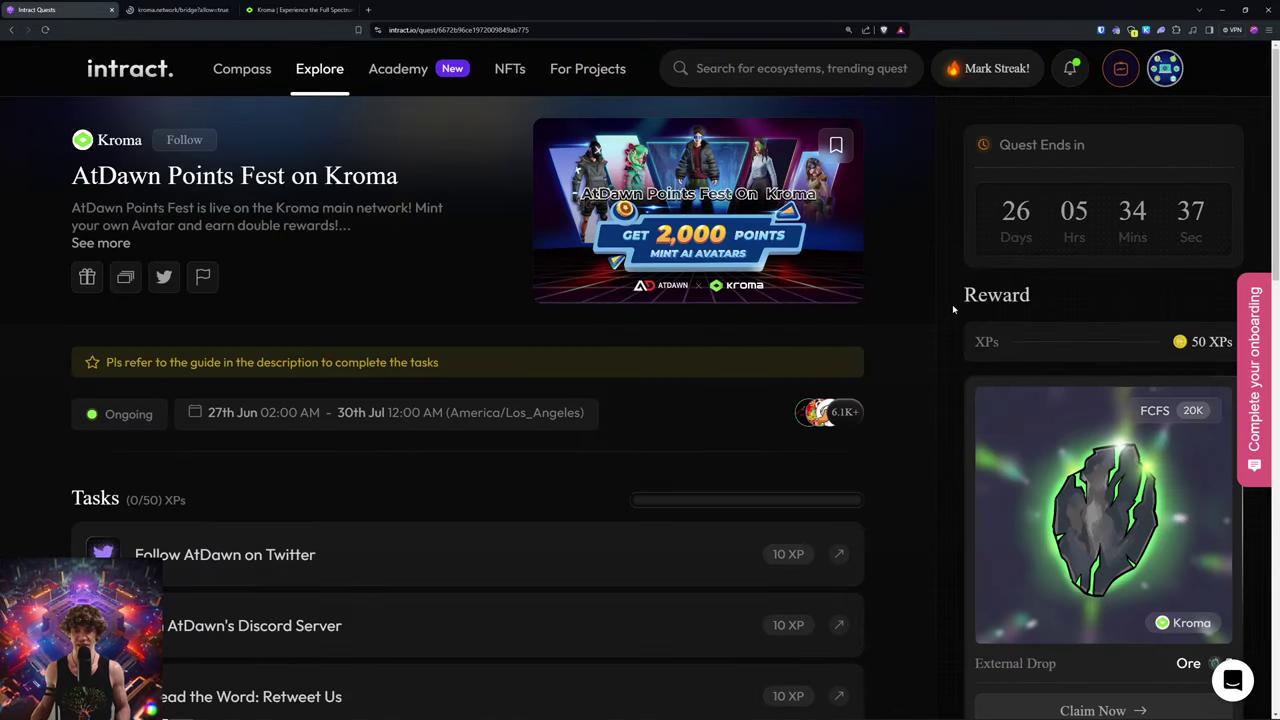
scroll(953, 310, down, 3)
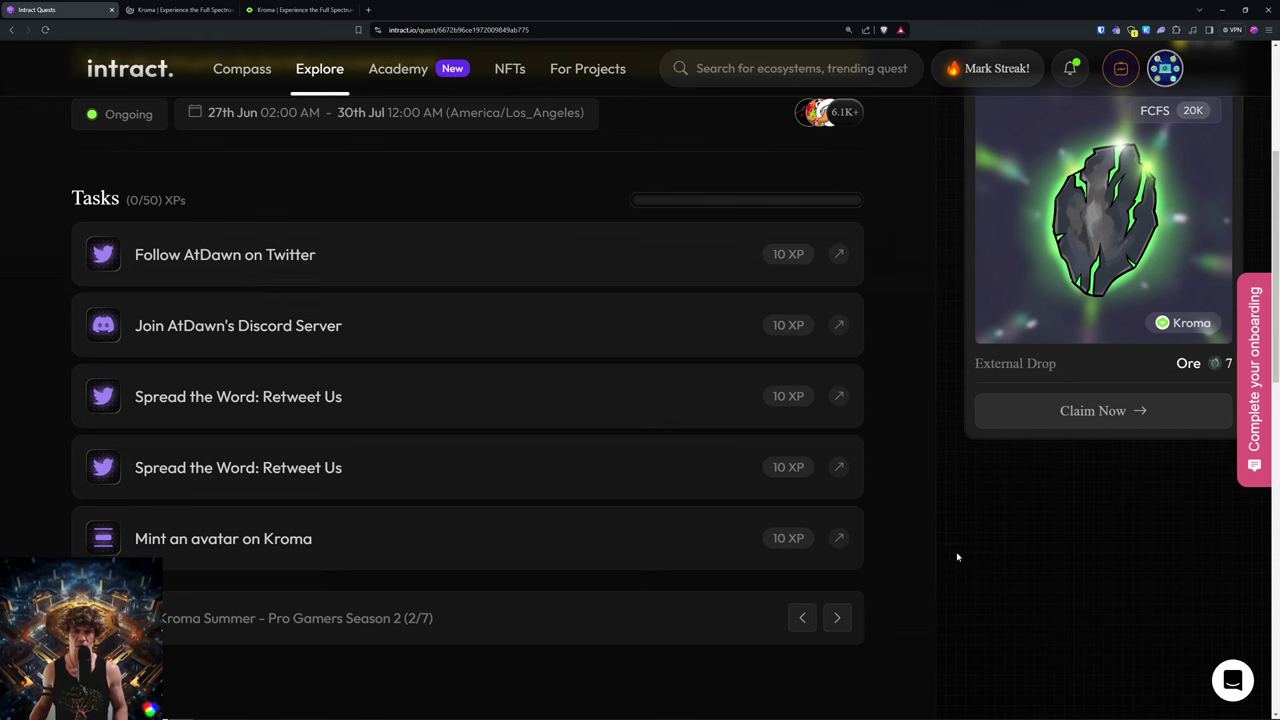
scroll(957, 557, up, 3)
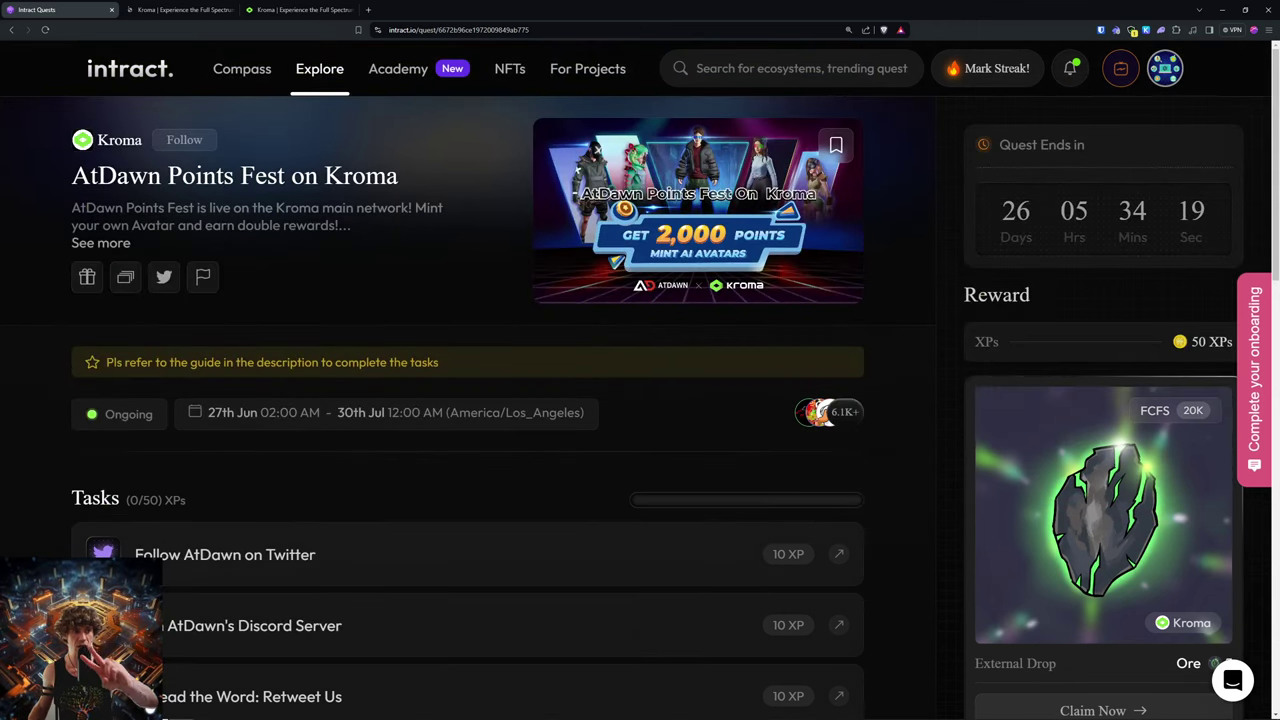